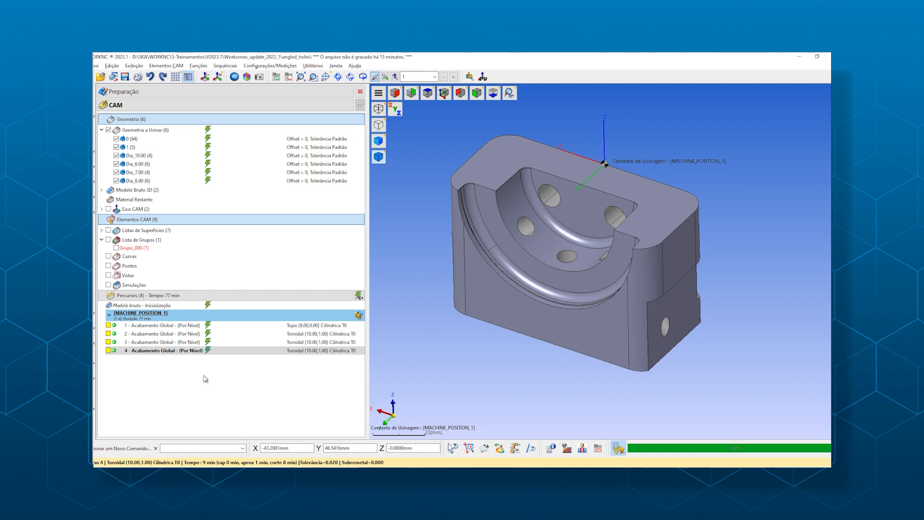
Check the stock allowance (Sobremetal) in the parameters of toolpath 1, then close them without saving
middle_drag(547, 373, 570, 368)
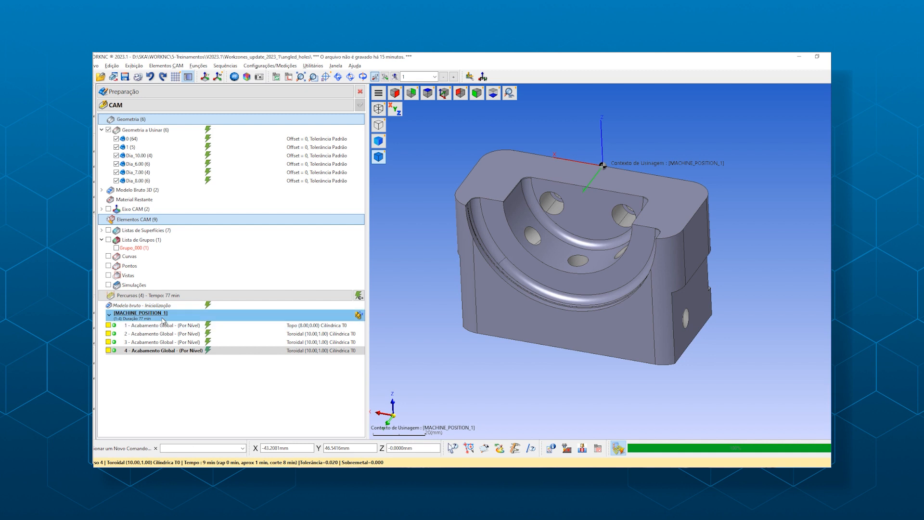
right_click(153, 328)
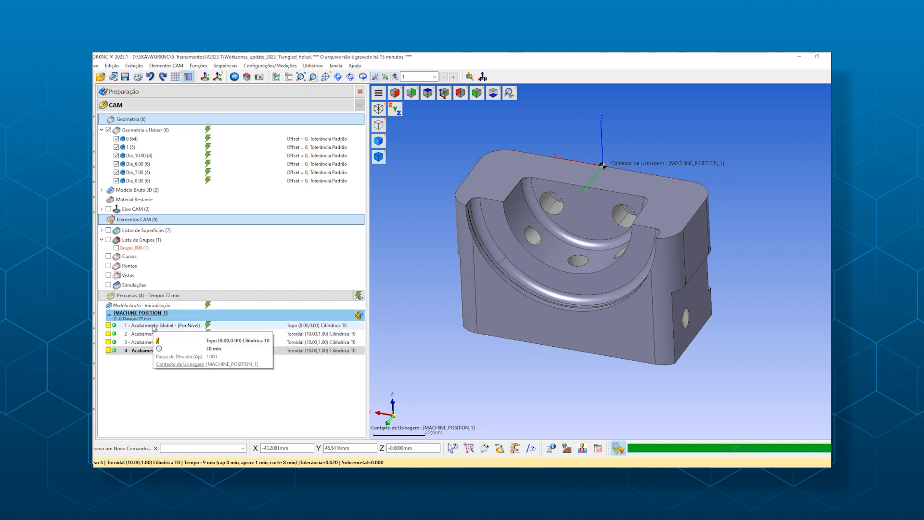
click(173, 335)
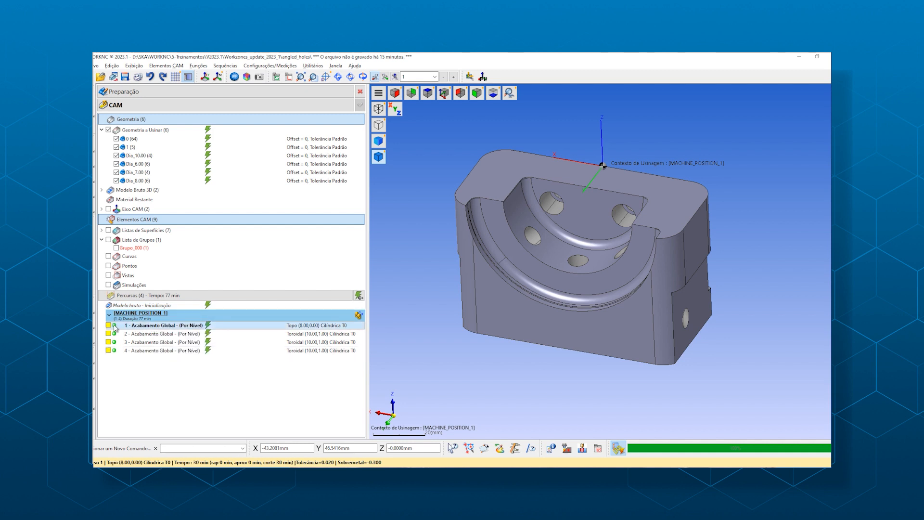
double_click(115, 328)
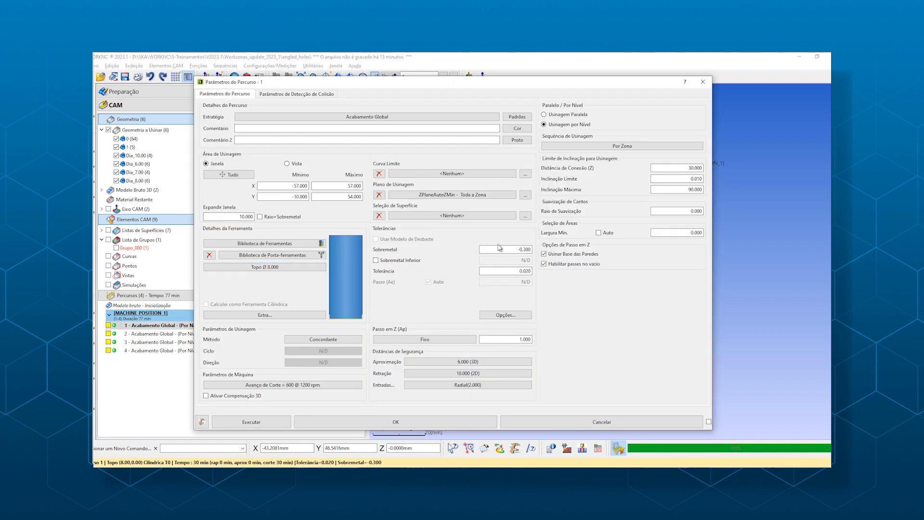
double_click(503, 249)
click(506, 420)
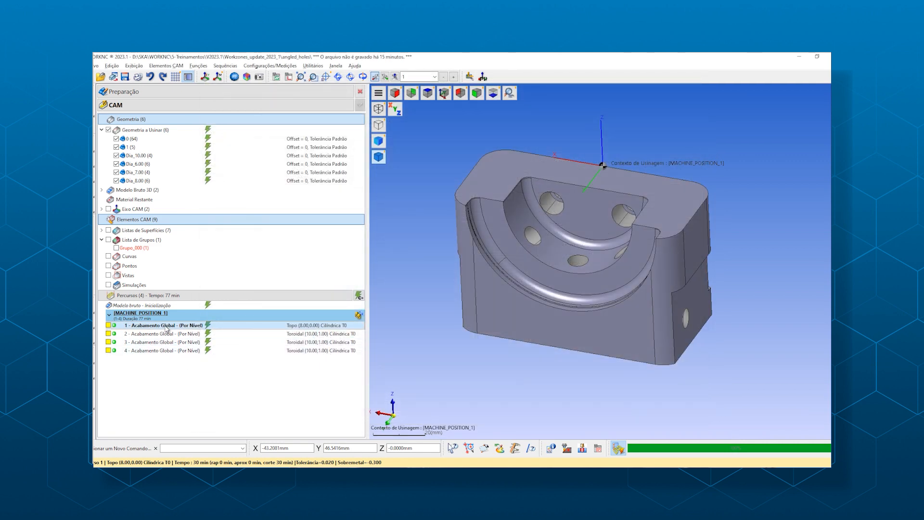
Display toolpath 1 on the part and examine the tool's position against the wall at the outer rounded corner
click(166, 328)
scroll(626, 296, up, 3)
click(655, 245)
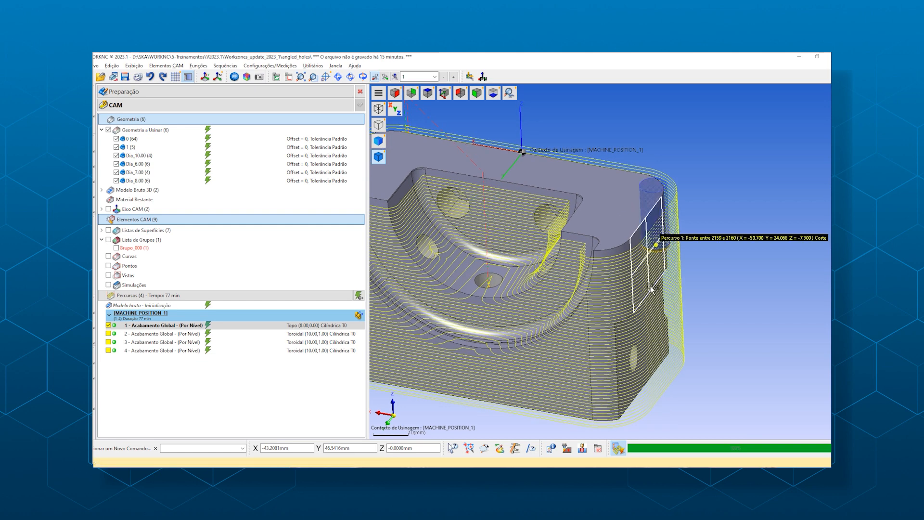
middle_drag(647, 287, 570, 285)
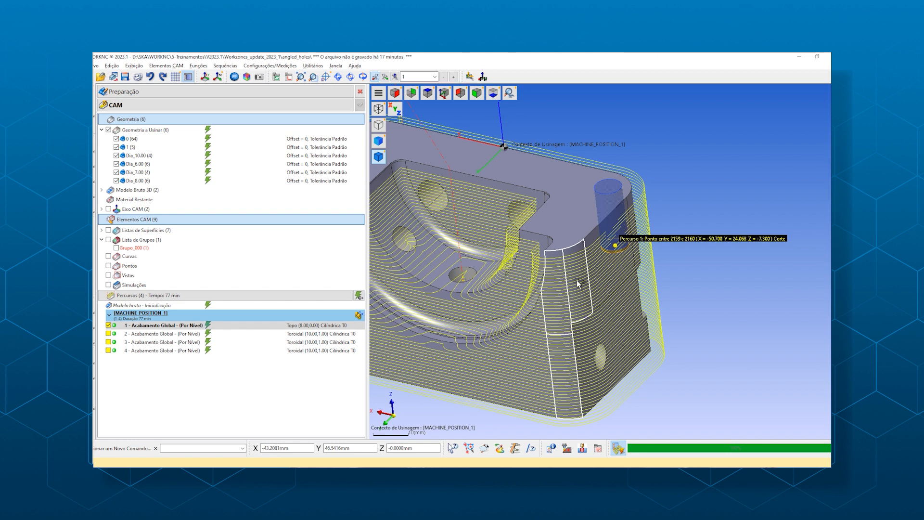
middle_drag(588, 281, 599, 284)
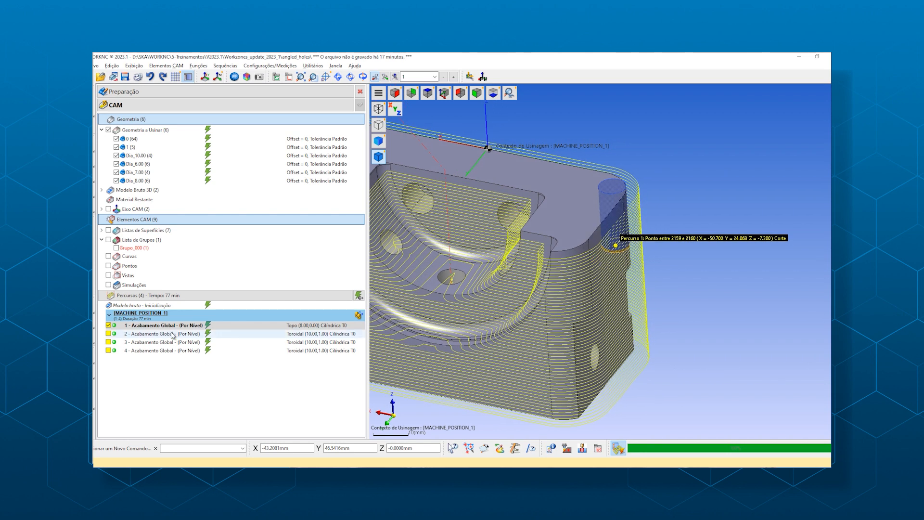
scroll(582, 260, up, 5)
middle_drag(581, 253, 524, 273)
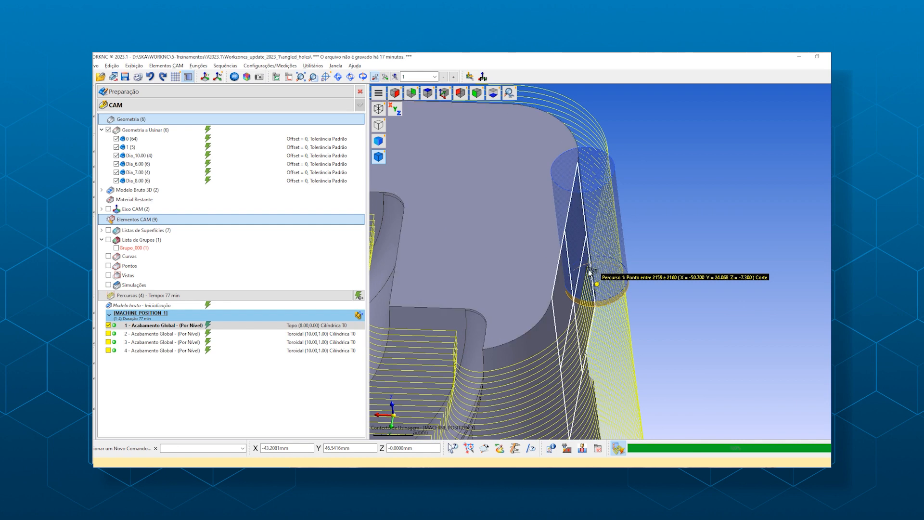
scroll(537, 249, down, 4)
middle_drag(482, 369, 560, 323)
scroll(607, 351, down, 2)
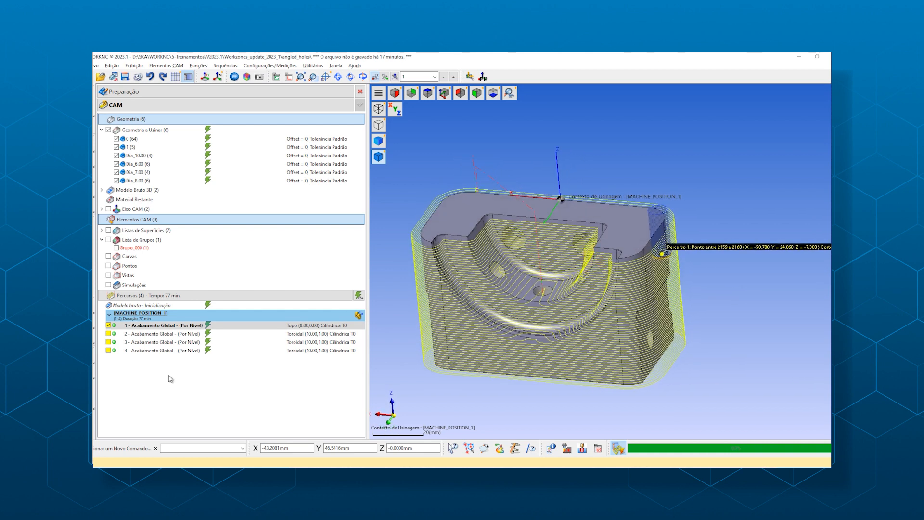
Display toolpath 2 and review its machining plane and Z limit settings, leaving them unsaved, against the passes on the part
mouse_move(138, 339)
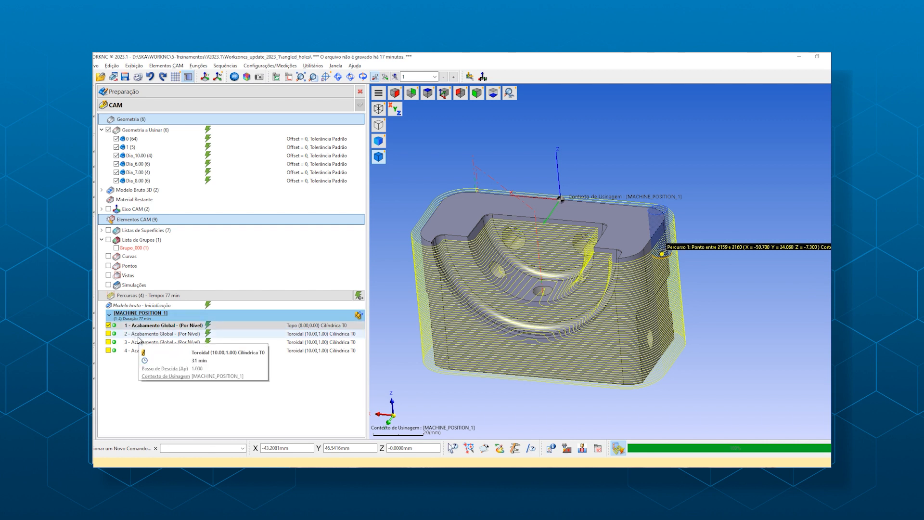
click(138, 336)
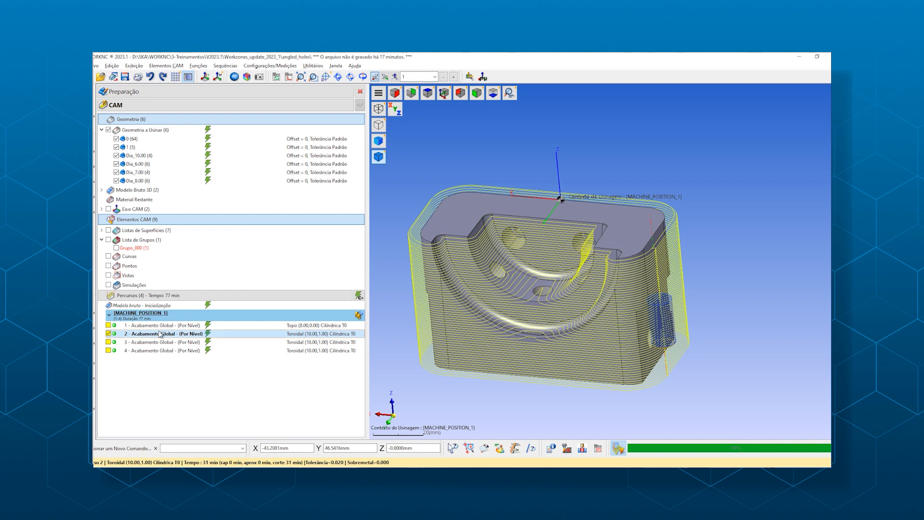
mouse_move(117, 337)
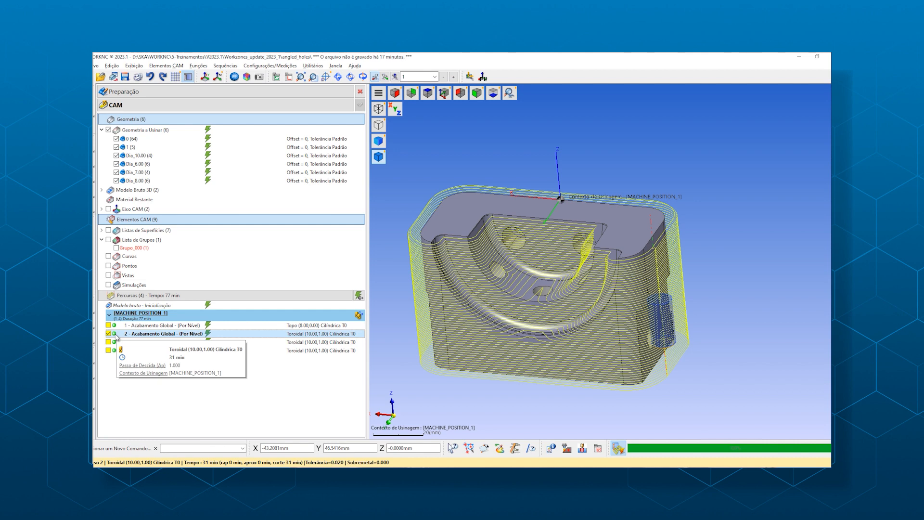
double_click(117, 335)
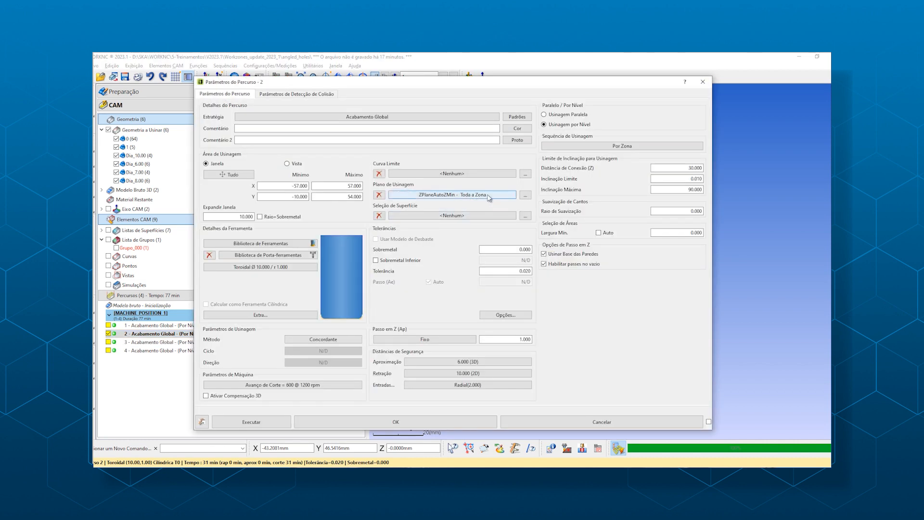
click(525, 195)
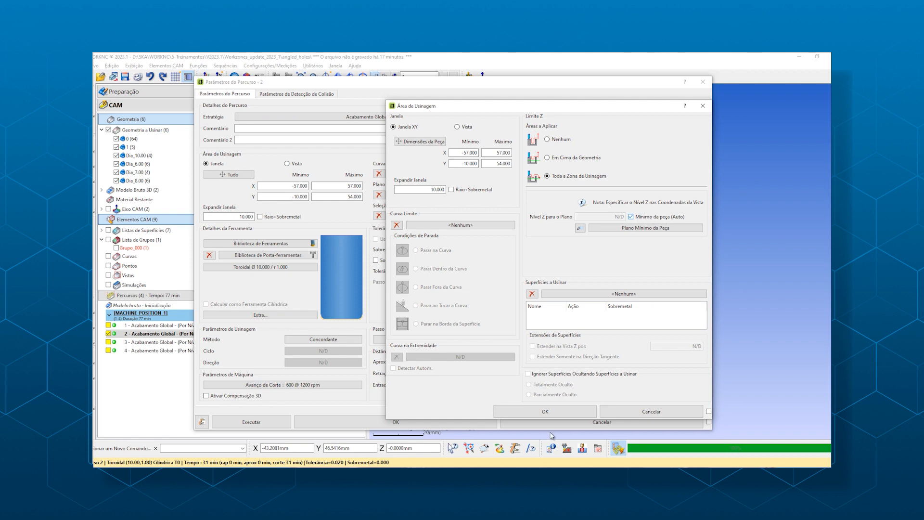
click(620, 412)
click(619, 421)
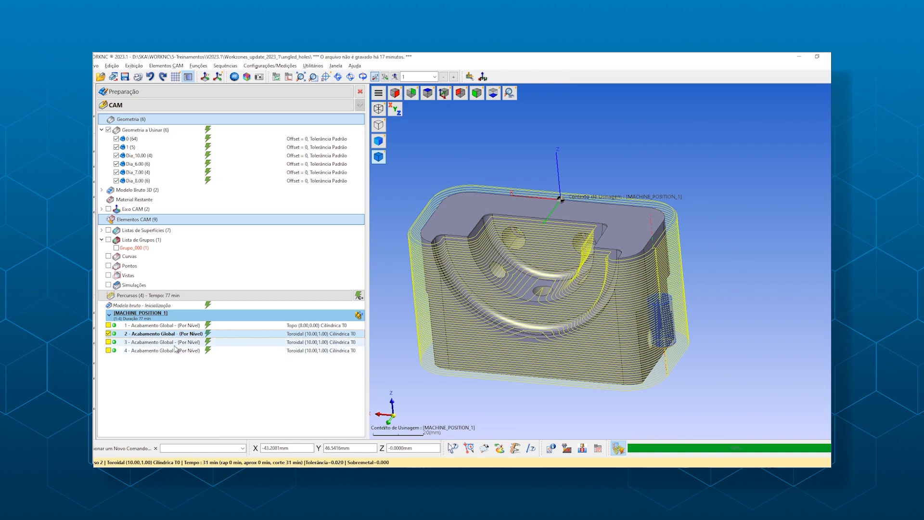
mouse_move(554, 312)
middle_down()
mouse_move(571, 362)
mouse_move(574, 301)
mouse_move(622, 318)
mouse_move(555, 321)
mouse_move(557, 347)
mouse_move(560, 328)
middle_up()
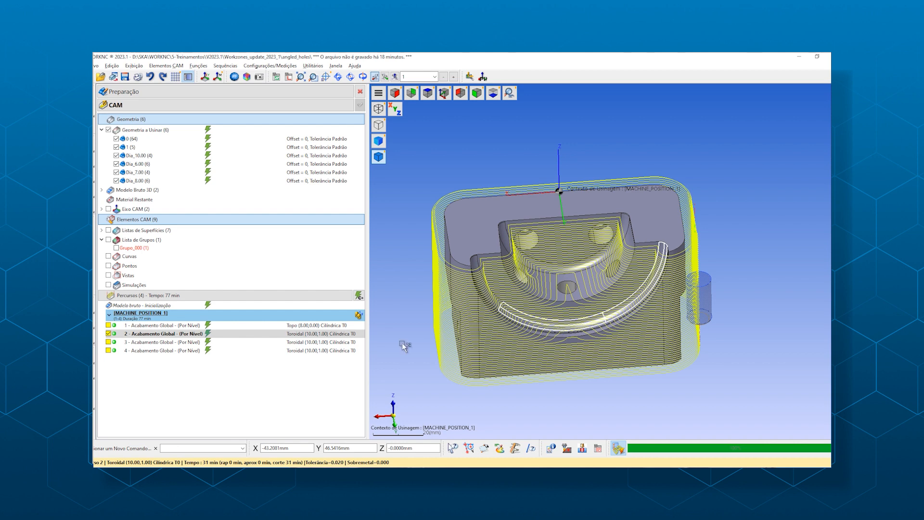
middle_drag(584, 341, 597, 319)
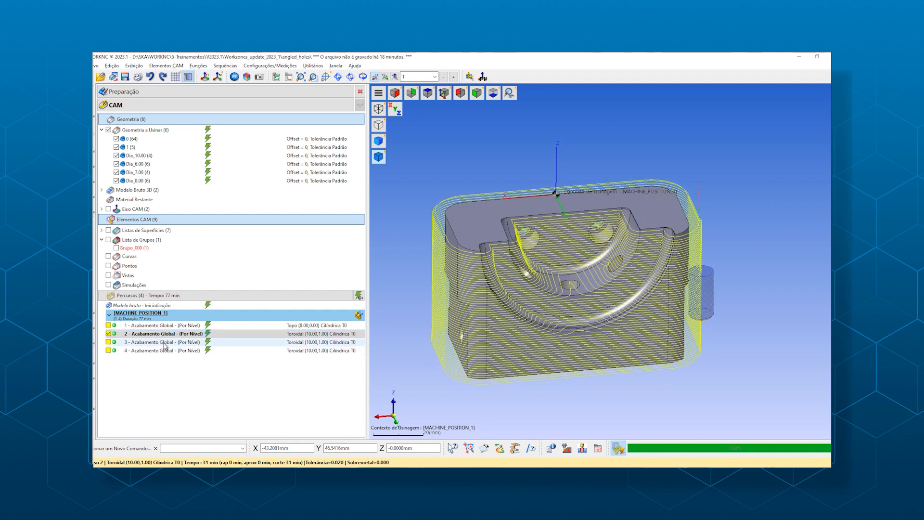
Display toolpath 3 and inspect the surface group Grupo_000 assigned in its parameters, then cancel out
mouse_move(165, 345)
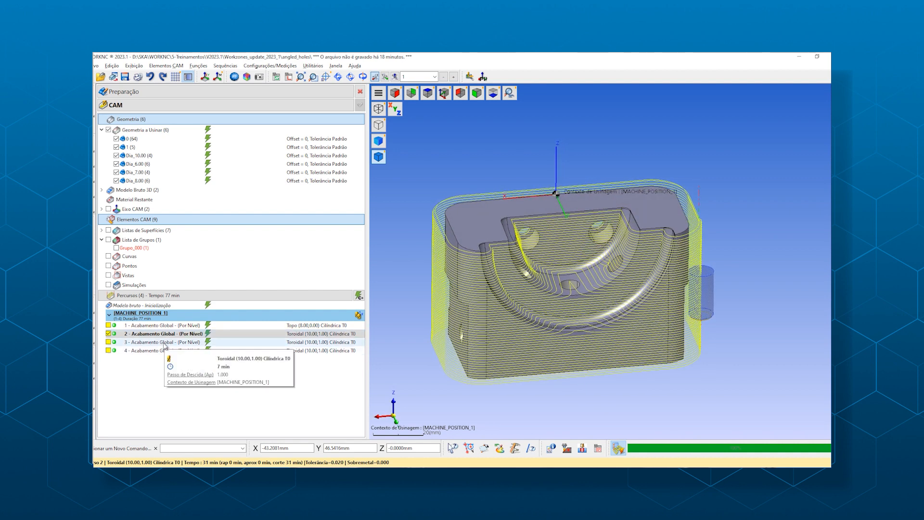
click(165, 342)
middle_drag(550, 308, 599, 302)
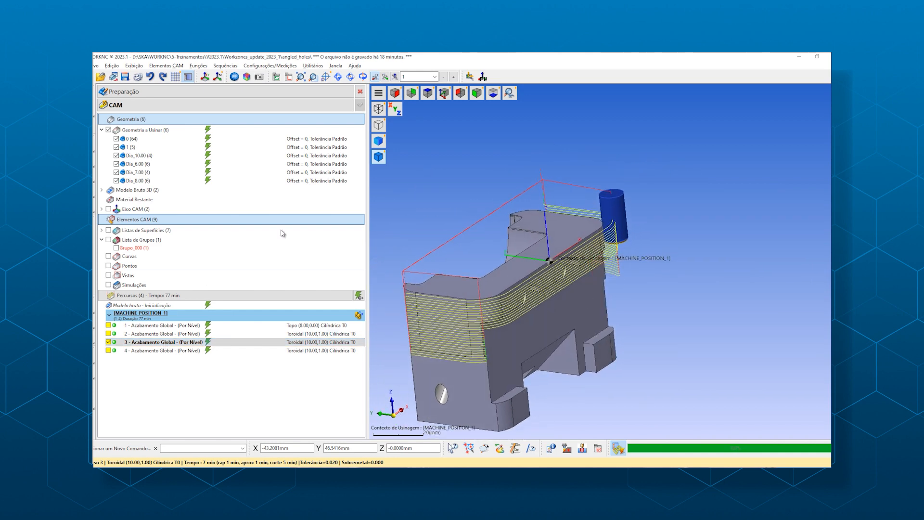
double_click(115, 343)
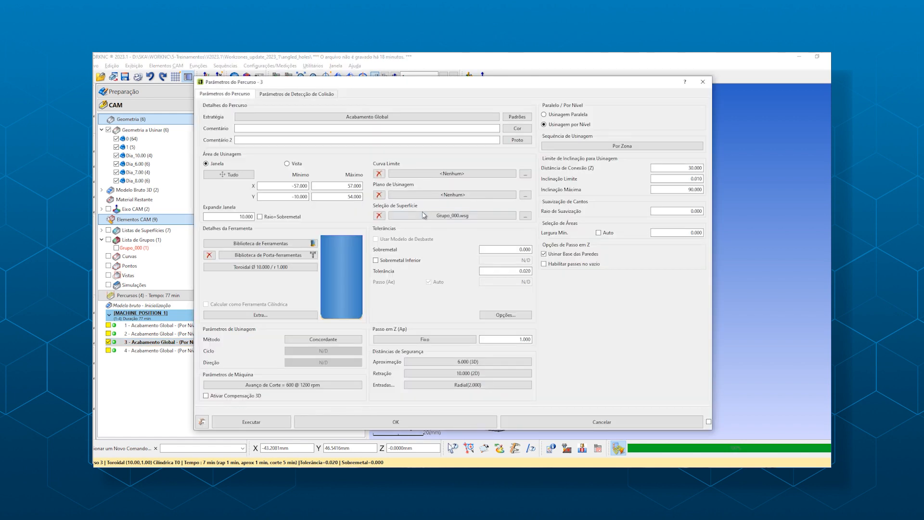
click(422, 215)
middle_drag(619, 253, 601, 308)
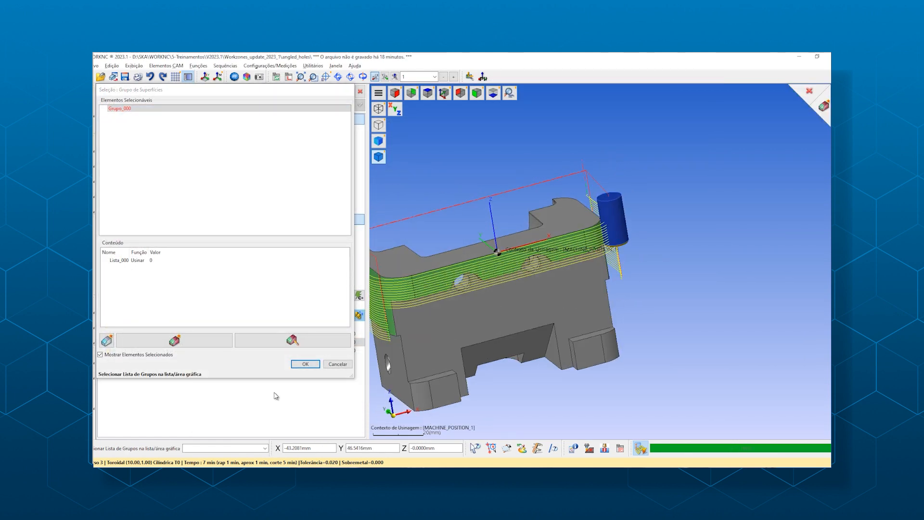
click(339, 365)
click(550, 422)
Examine where the passes of toolpath 3 end along the part's side and back walls
middle_drag(577, 298, 670, 302)
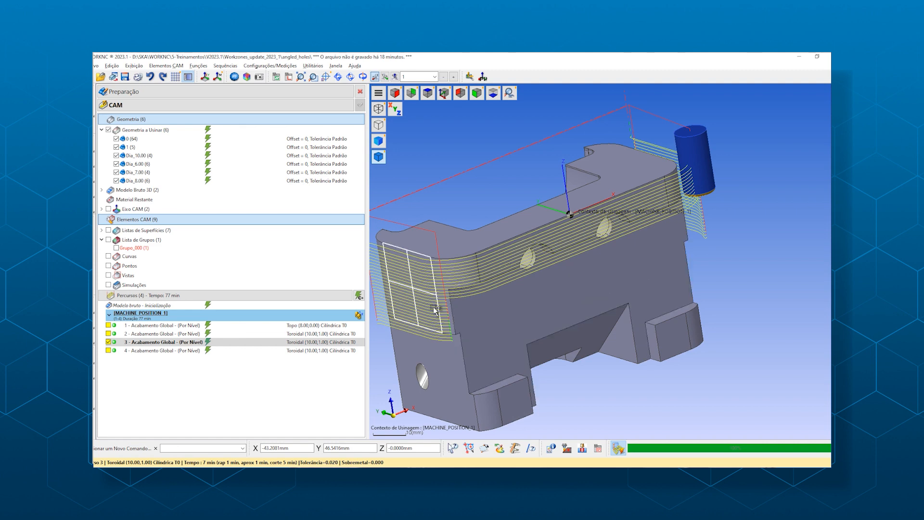
middle_drag(539, 308, 626, 279)
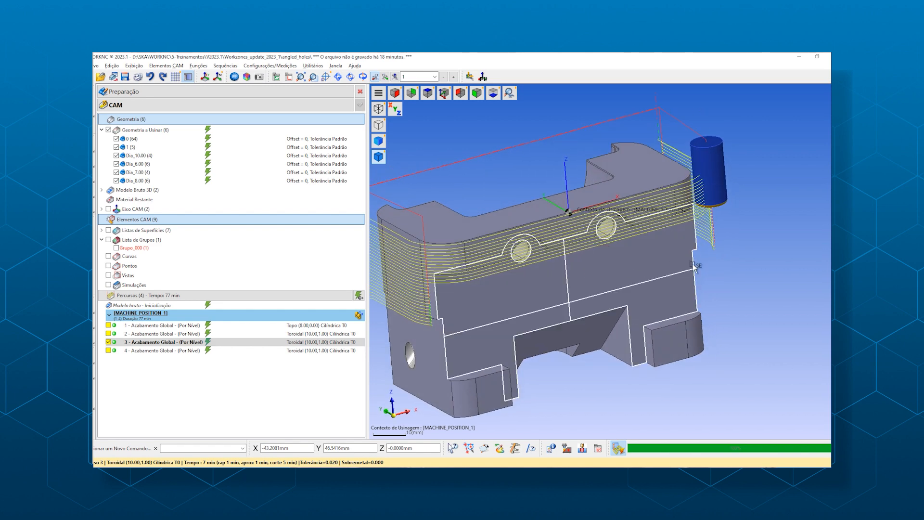
middle_drag(489, 319, 521, 311)
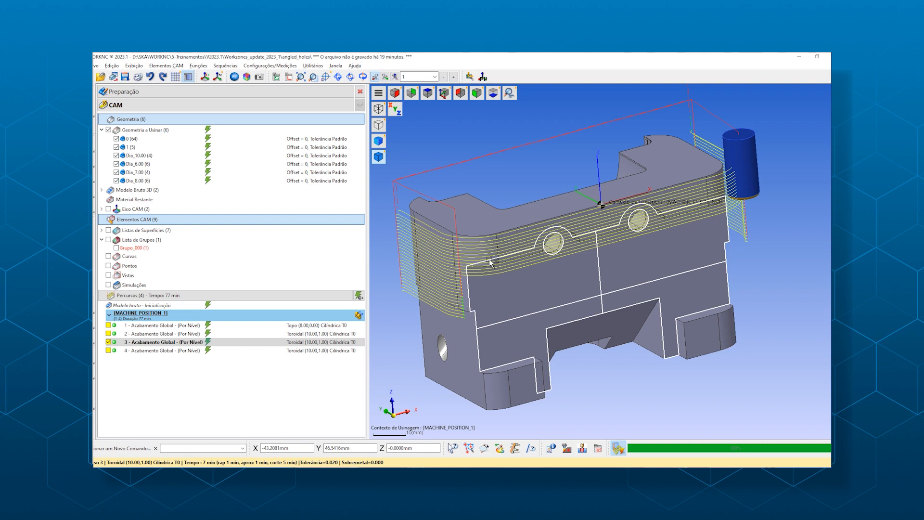
middle_drag(688, 270, 667, 273)
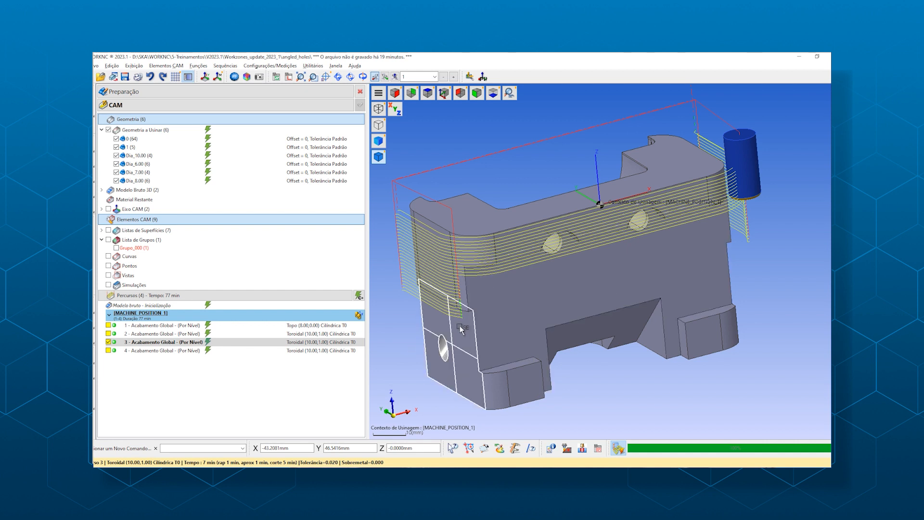
Check the empty-pass option (Habilitar passes no vazio) in toolpath 4's parameters, then display its passes on the back wall
double_click(116, 352)
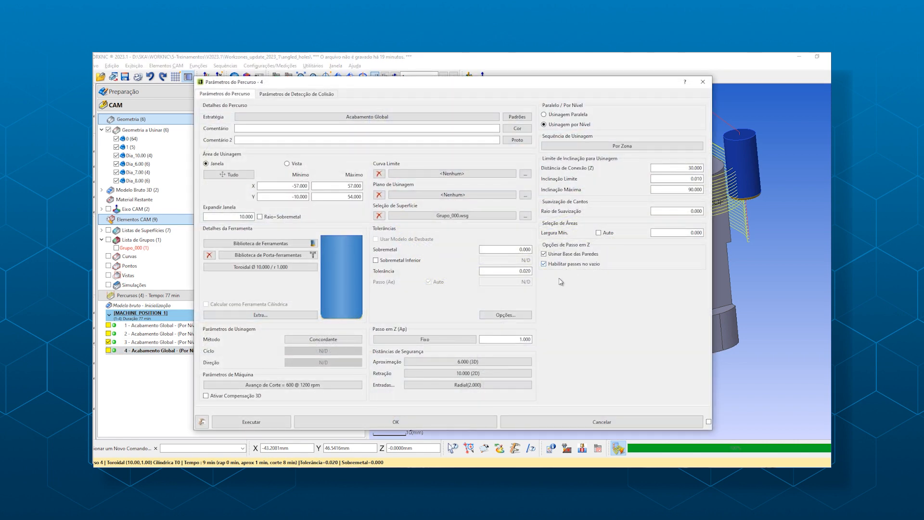
click(521, 420)
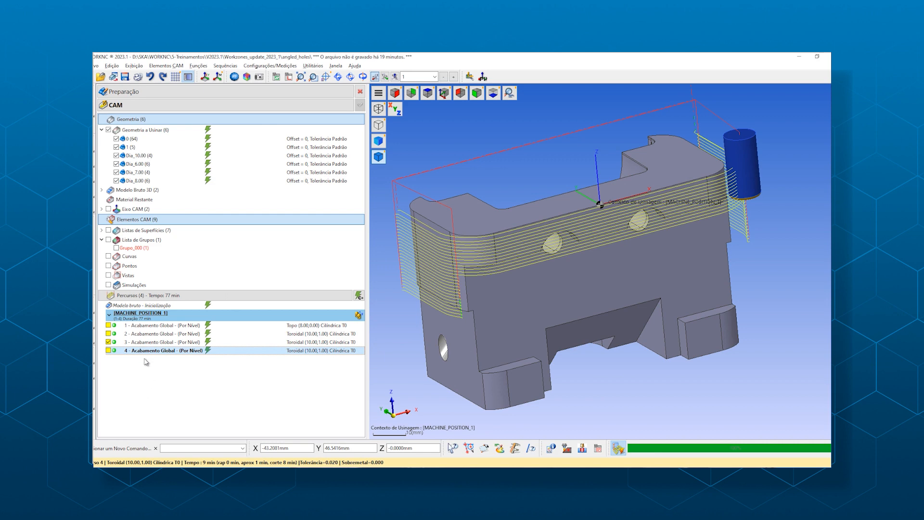
middle_drag(745, 190, 756, 165)
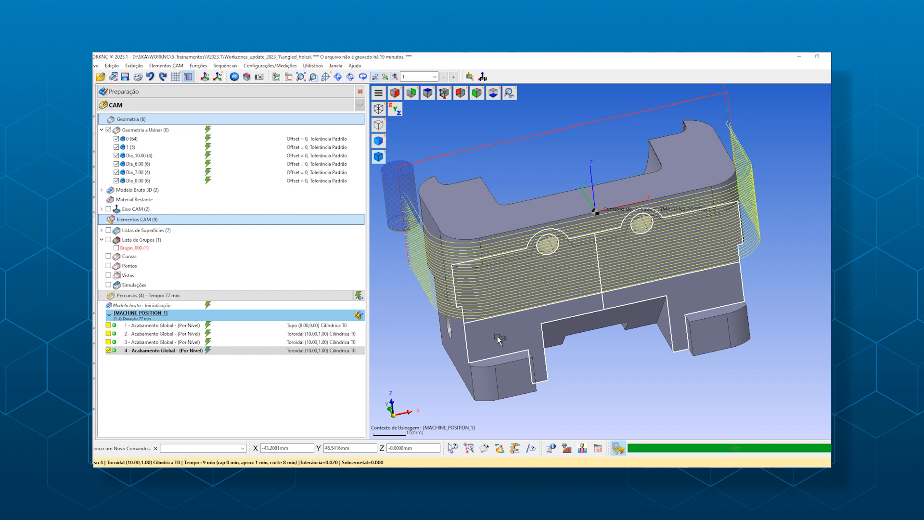
middle_drag(498, 336, 513, 339)
scroll(513, 340, down, 2)
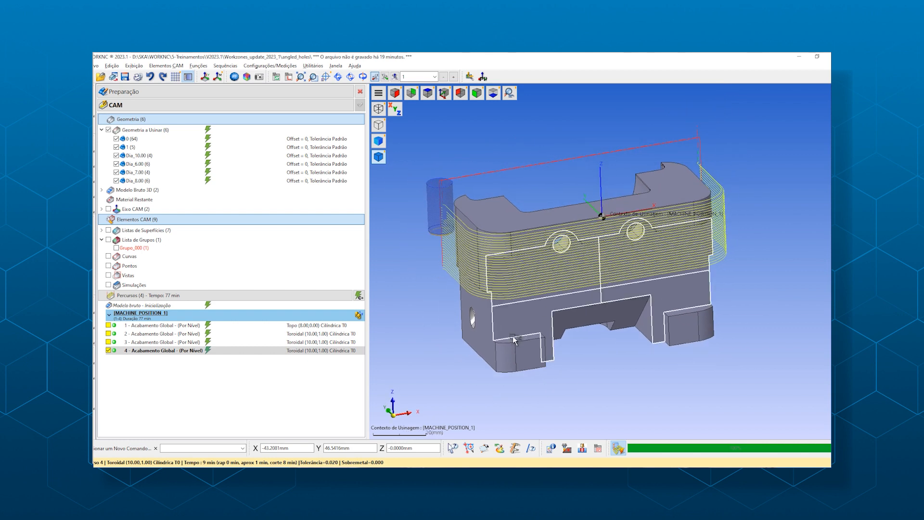